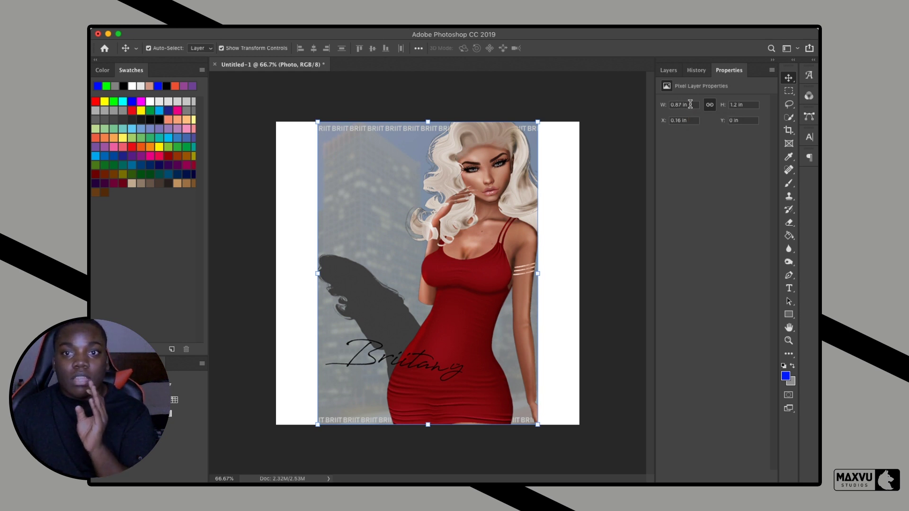
# Switch the Properties width and height units to pixels, then back to inches
pyautogui.rightClick(692, 104)
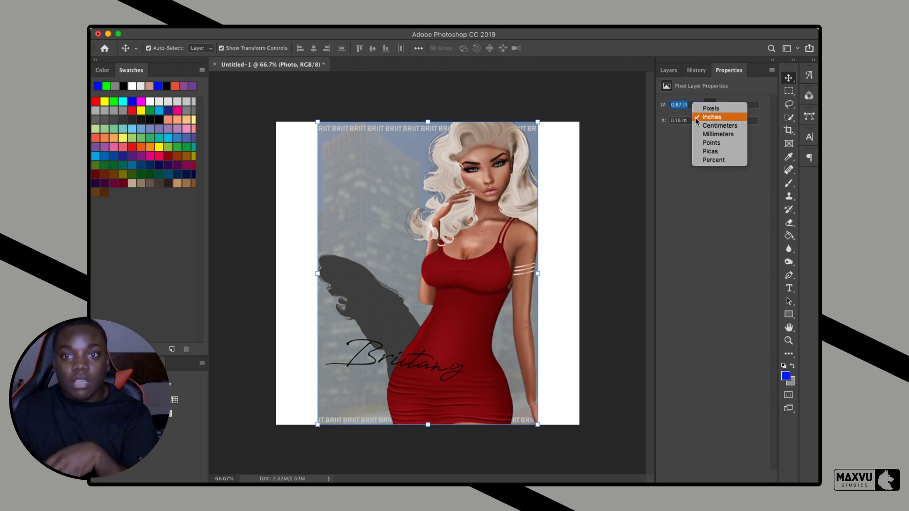
pyautogui.click(701, 109)
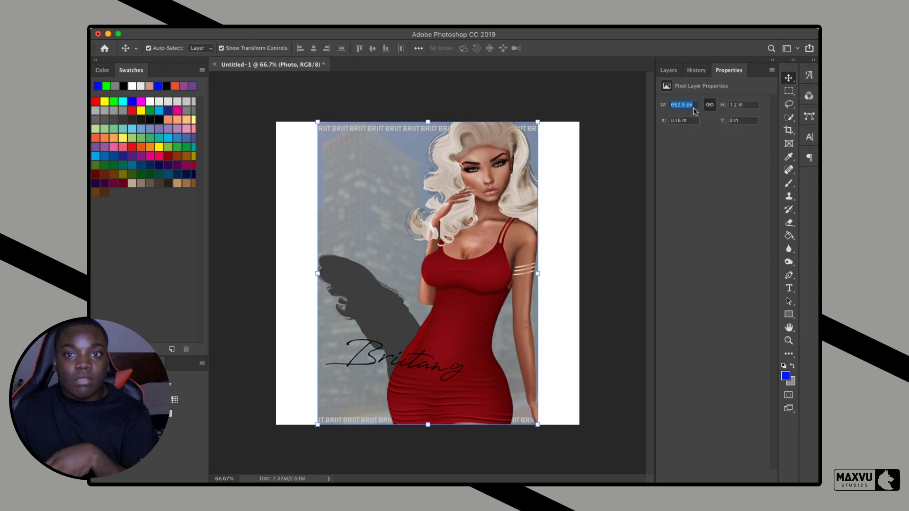
pyautogui.rightClick(753, 106)
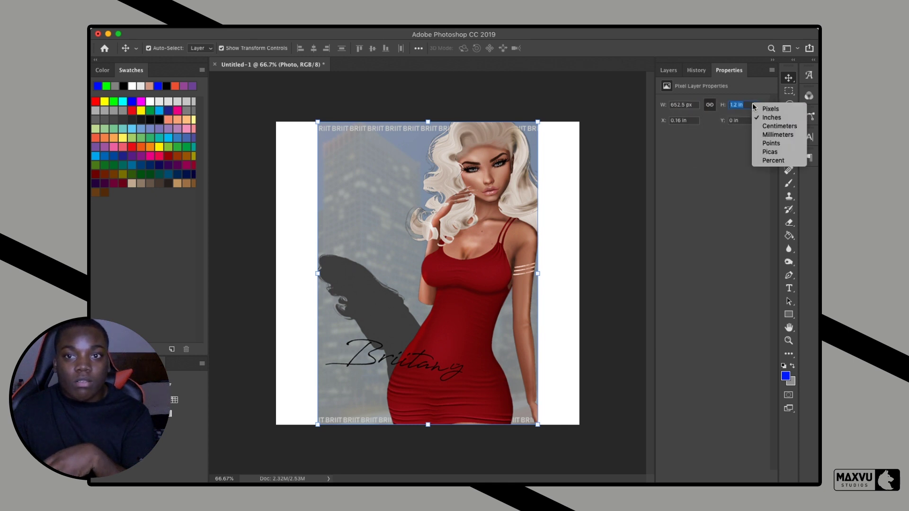
pyautogui.click(739, 107)
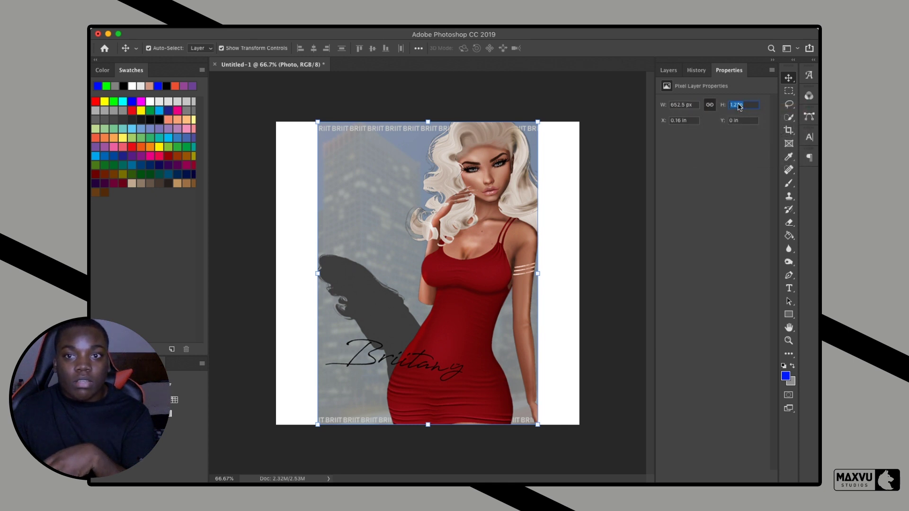
pyautogui.rightClick(693, 107)
pyautogui.click(702, 118)
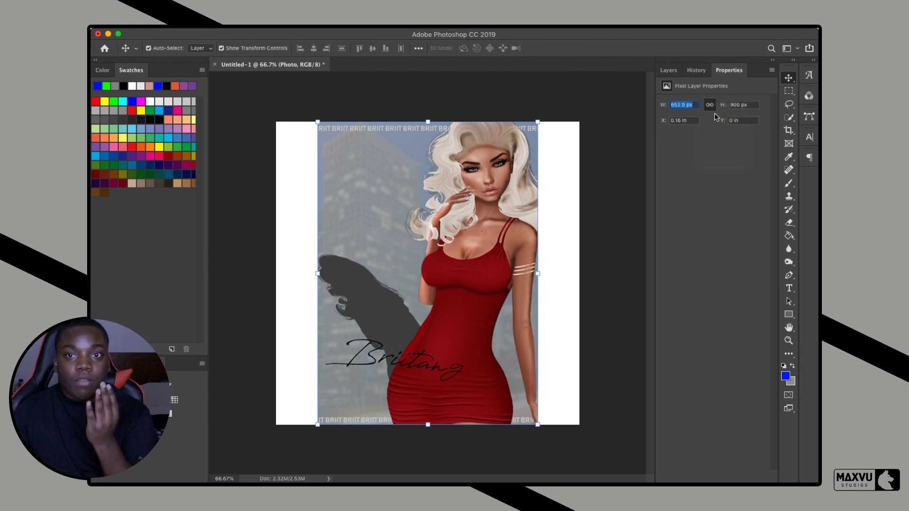
pyautogui.rightClick(755, 104)
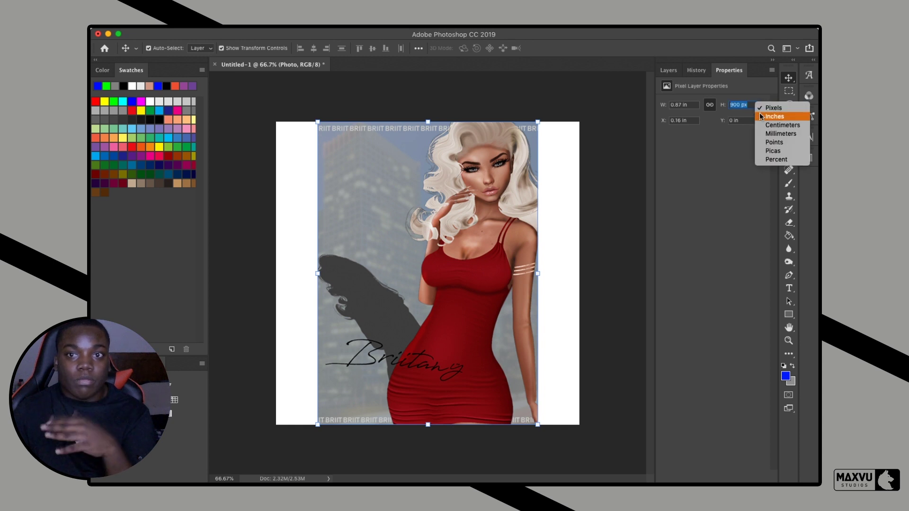
pyautogui.click(761, 116)
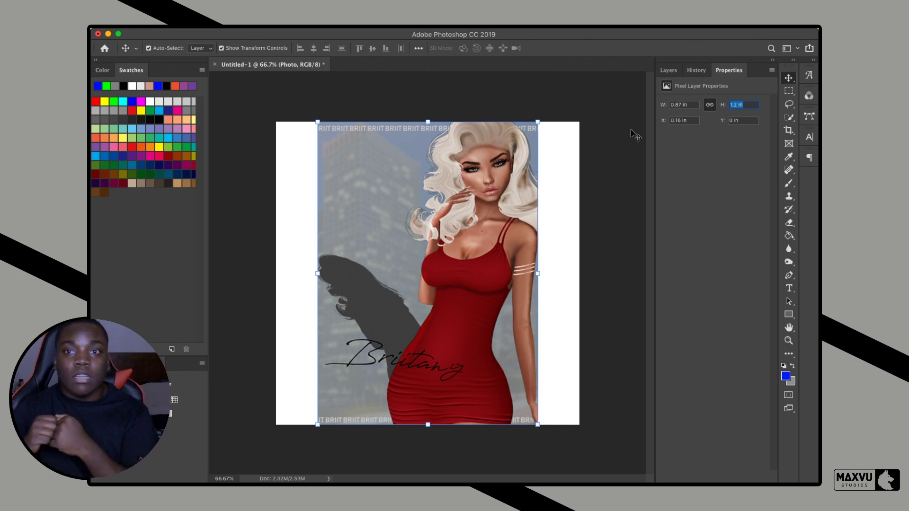
# Set the photo width to 1.2 in, move it to the canvas's left edge, and scale it down
pyautogui.click(682, 105)
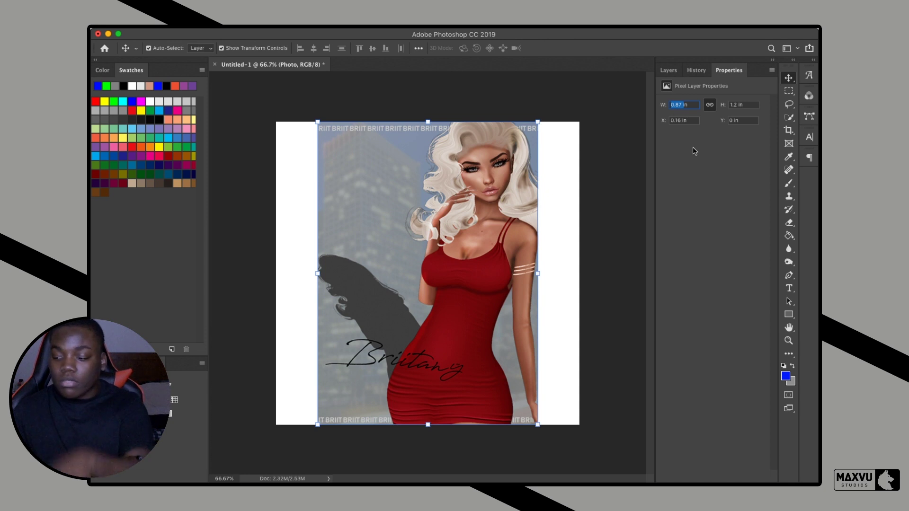
pyautogui.write('1.2')
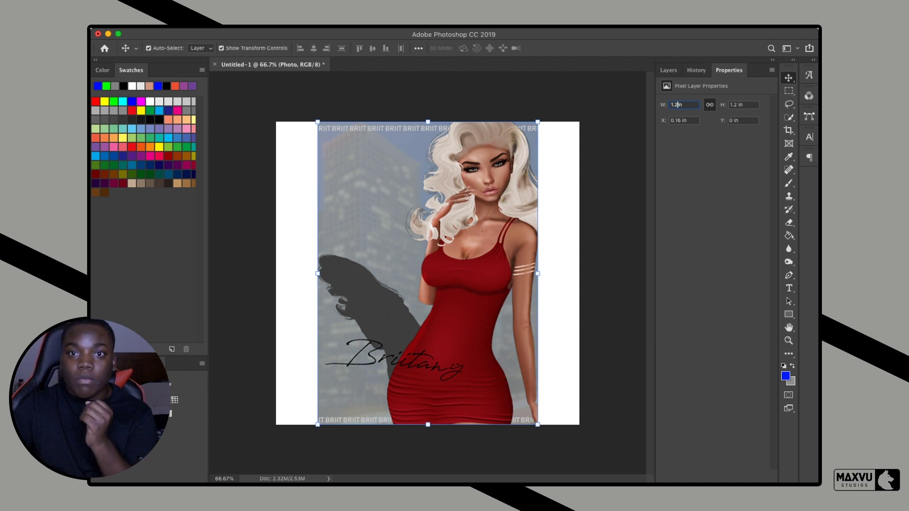
pyautogui.press('Return')
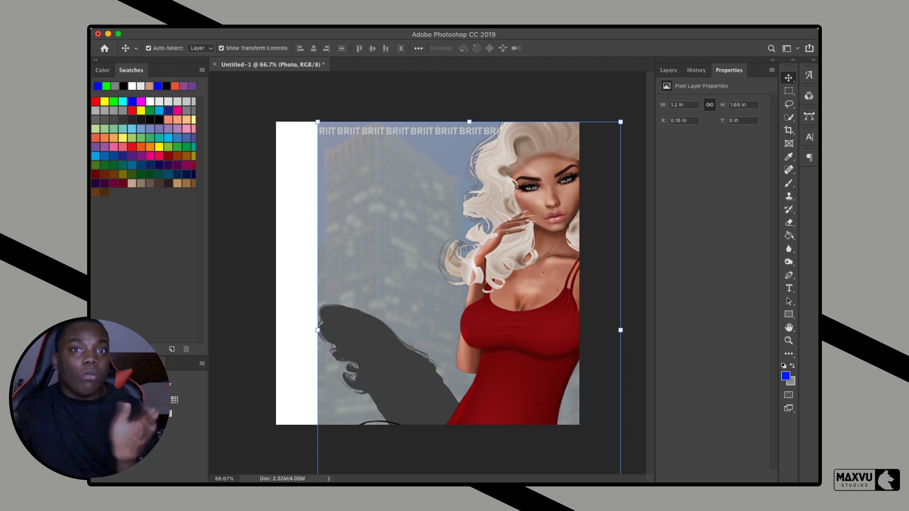
pyautogui.moveTo(515, 210); pyautogui.dragTo(476, 209)
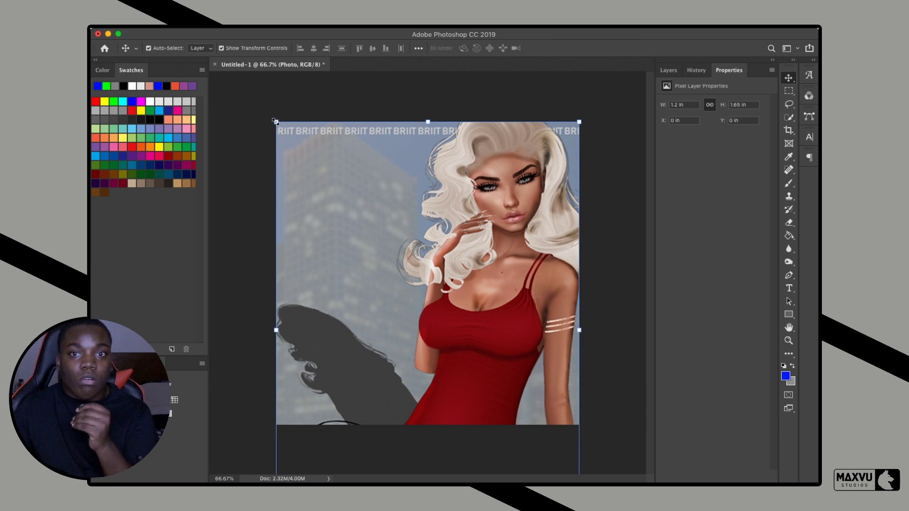
pyautogui.moveTo(275, 122); pyautogui.dragTo(372, 185)
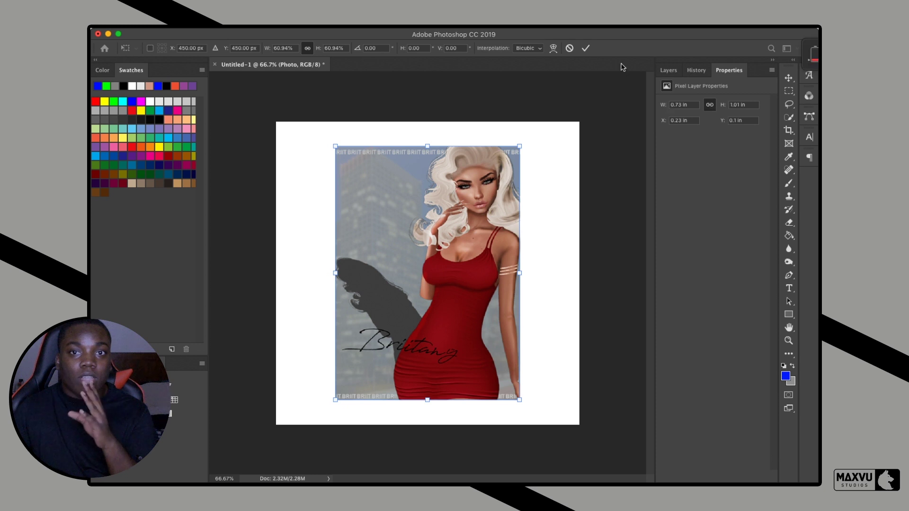
# Commit the scaling, set the photo width to 1.01 in, and centre it on the canvas
pyautogui.click(586, 48)
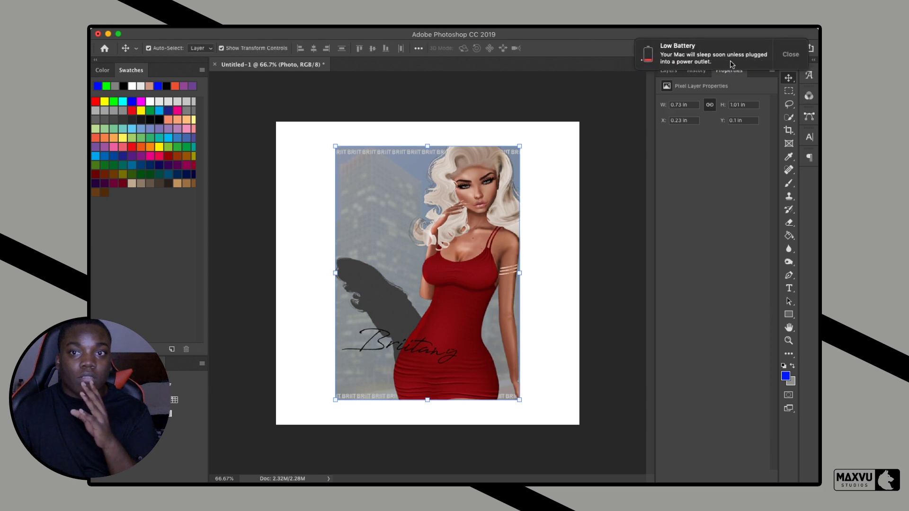
pyautogui.click(790, 55)
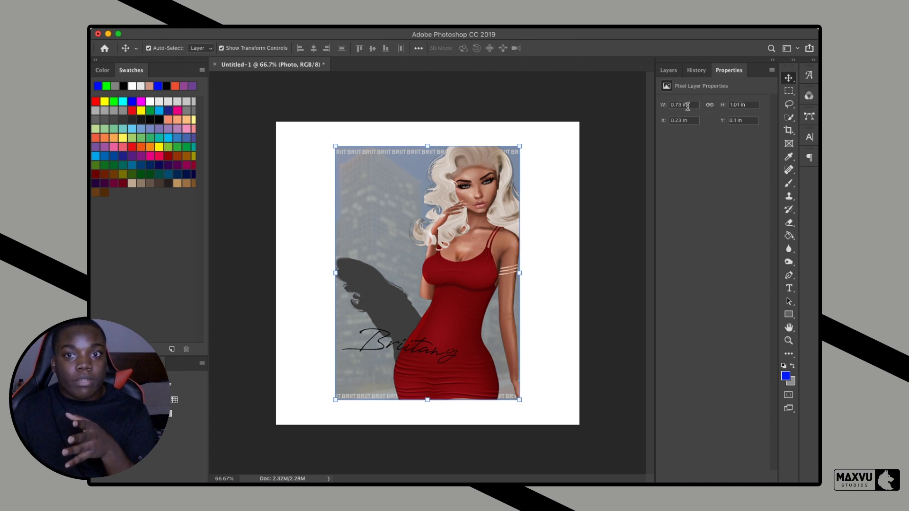
pyautogui.moveTo(682, 104); pyautogui.dragTo(660, 102)
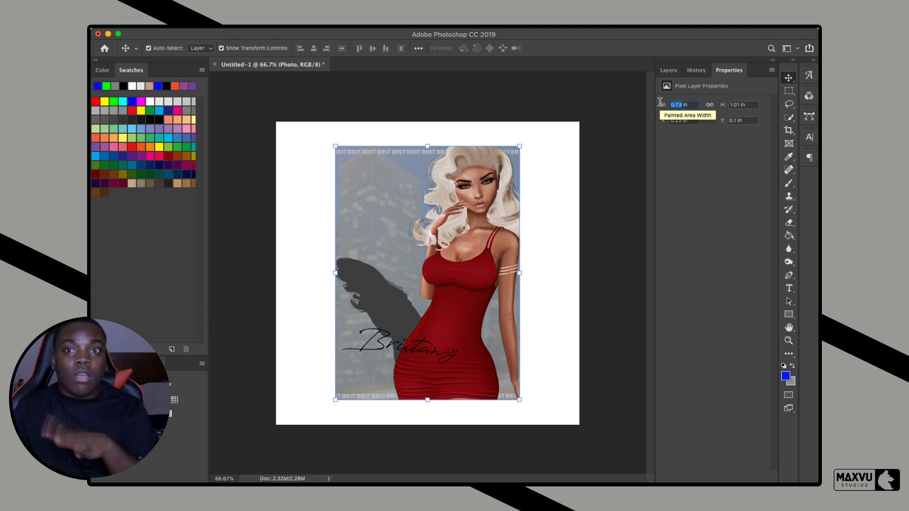
pyautogui.write('1')
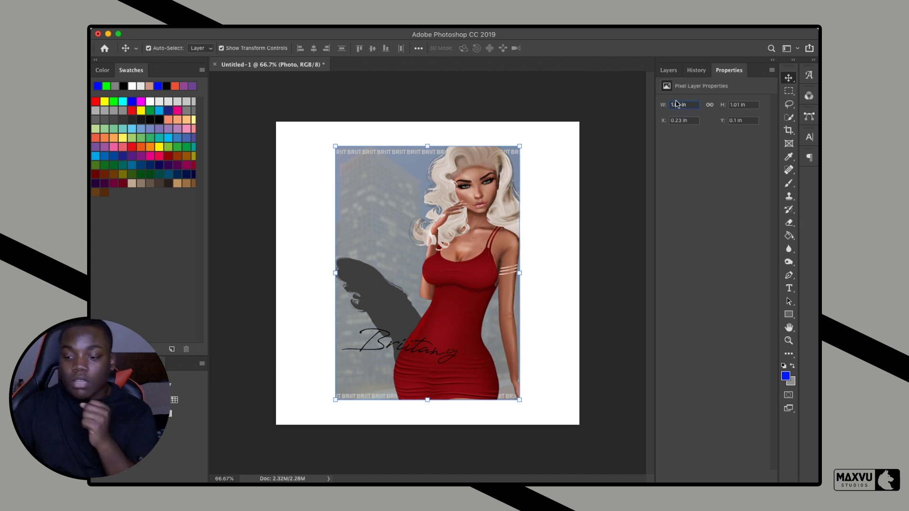
pyautogui.write('.01')
pyautogui.press('Return')
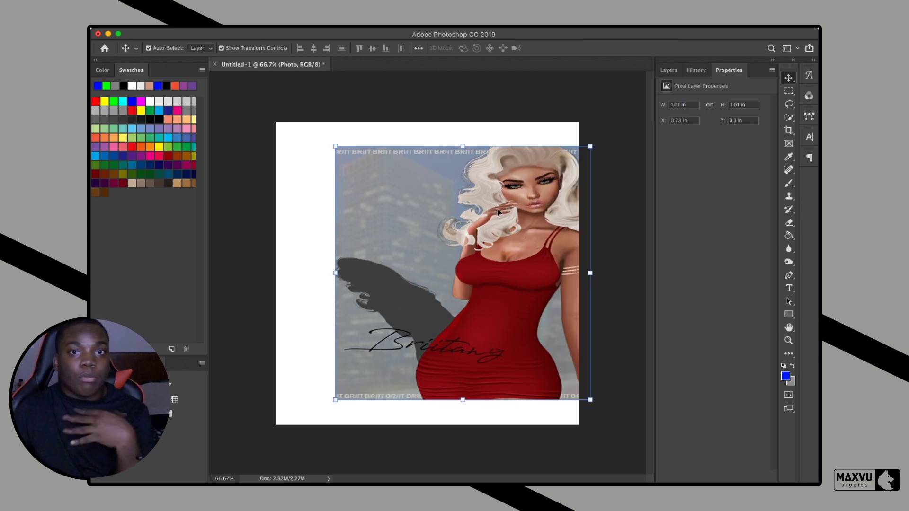
pyautogui.moveTo(485, 213); pyautogui.dragTo(441, 213)
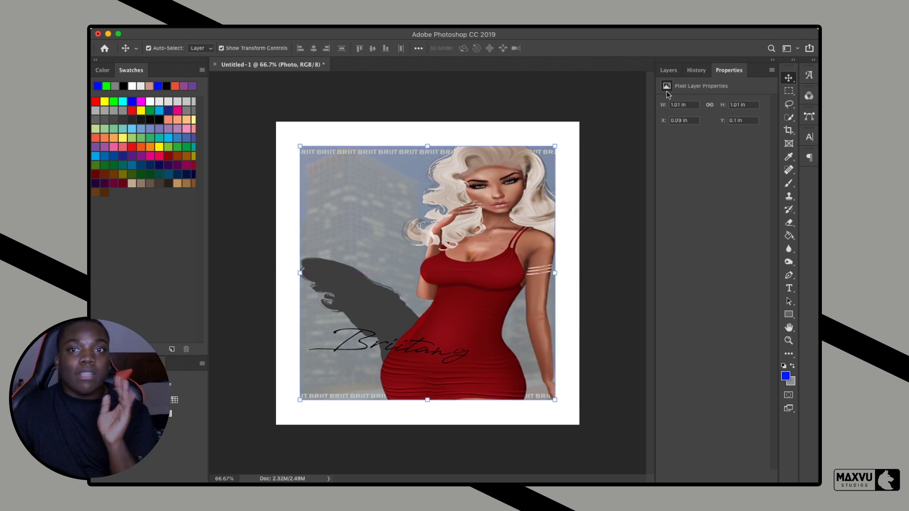
# Show the Shape <3 layer, hide the Photo layer, and select the grey square in Properties
pyautogui.click(668, 70)
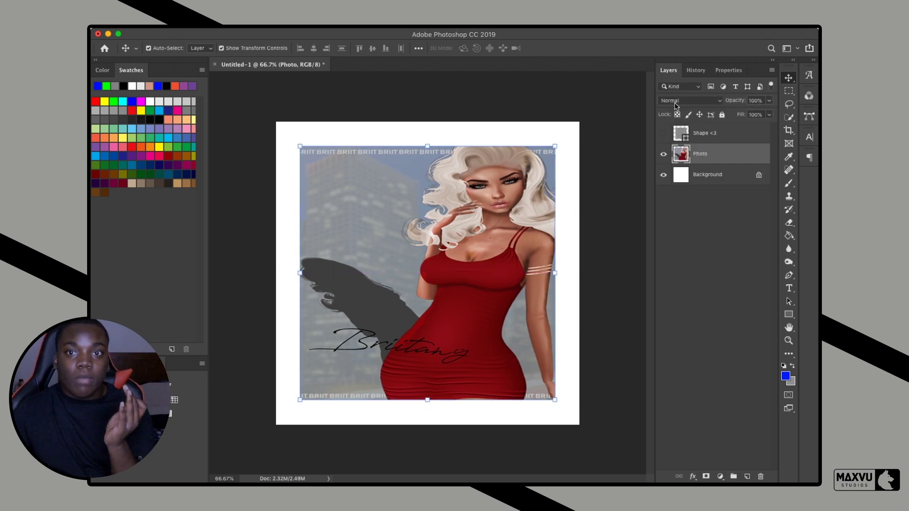
pyautogui.click(663, 133)
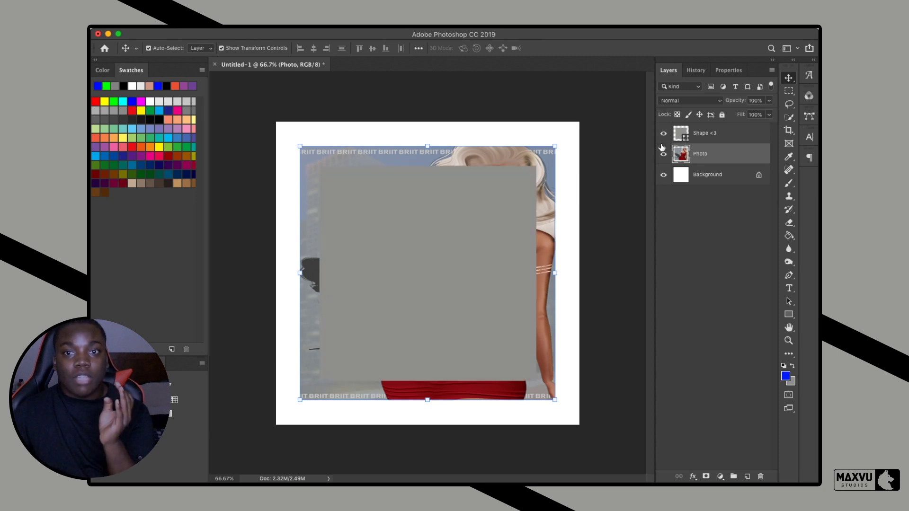
pyautogui.click(664, 154)
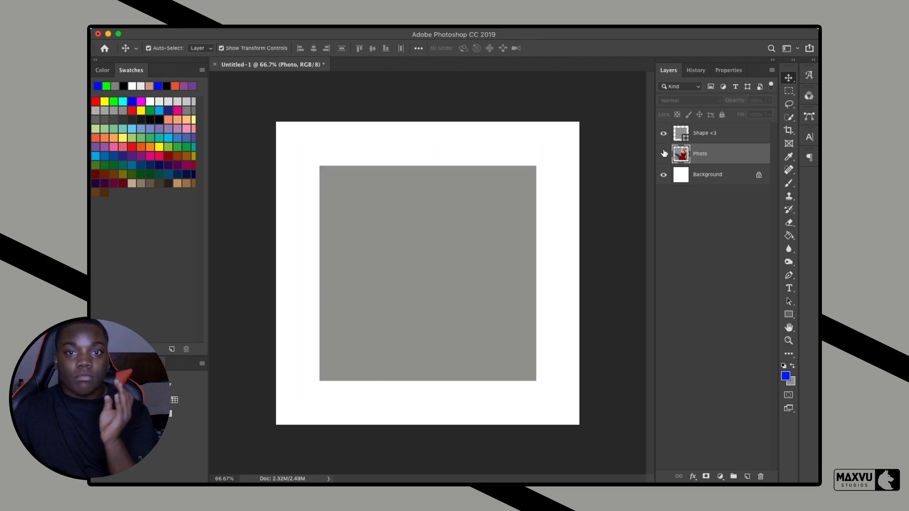
pyautogui.click(730, 75)
pyautogui.click(402, 322)
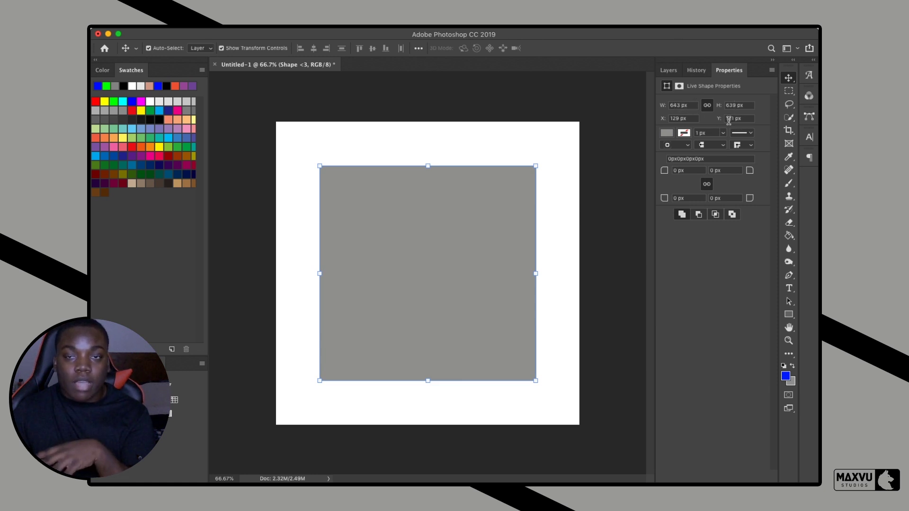
pyautogui.click(669, 70)
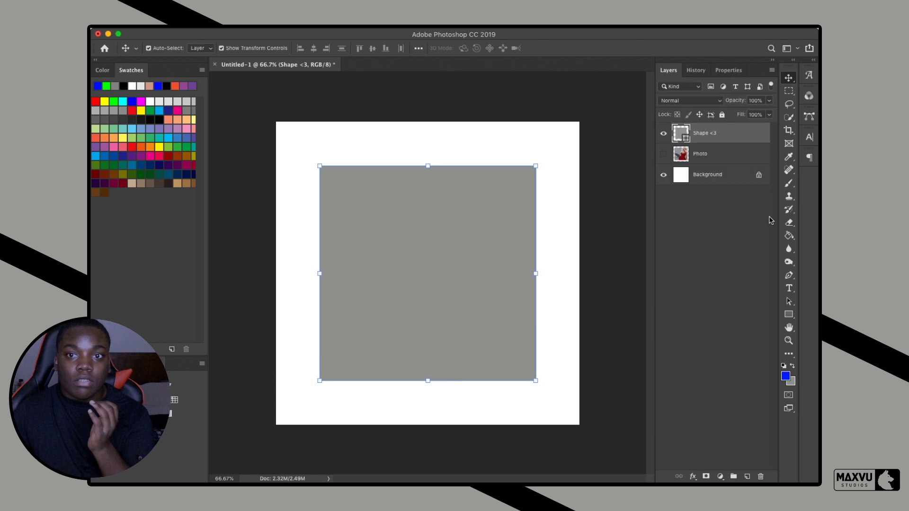
pyautogui.doubleClick(738, 135)
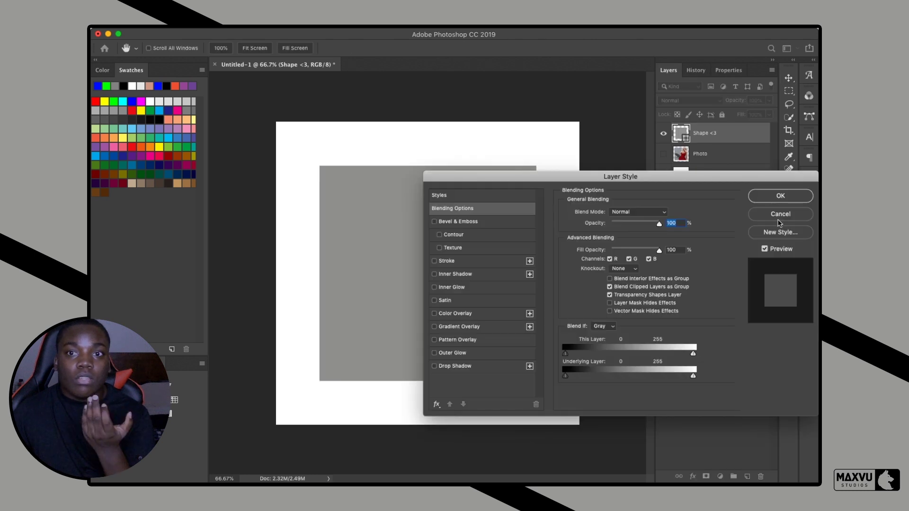
pyautogui.click(779, 215)
pyautogui.click(729, 71)
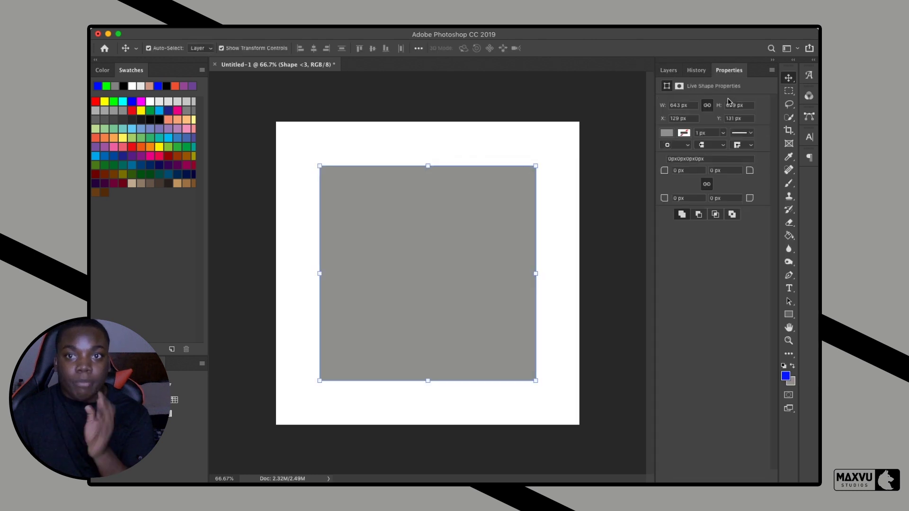
pyautogui.click(684, 134)
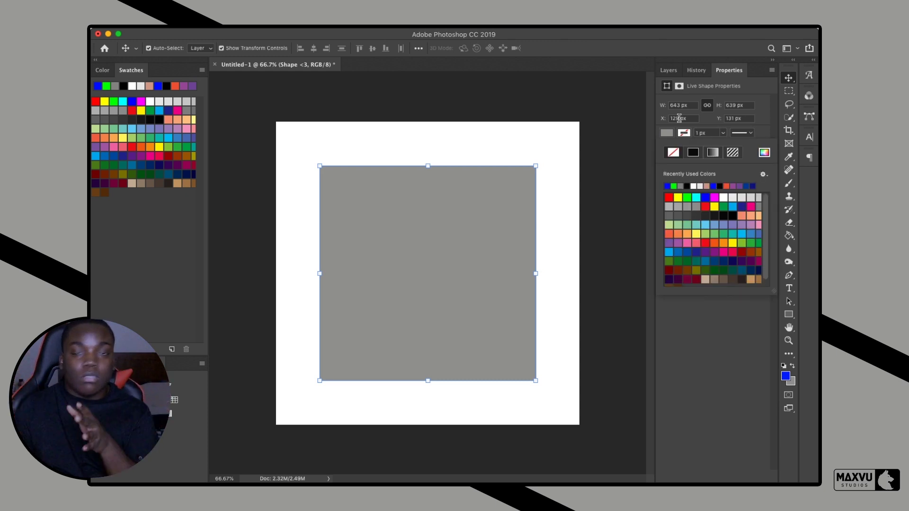
# Give the square a red fill and a black stroke from the Properties colour swatches
pyautogui.click(668, 197)
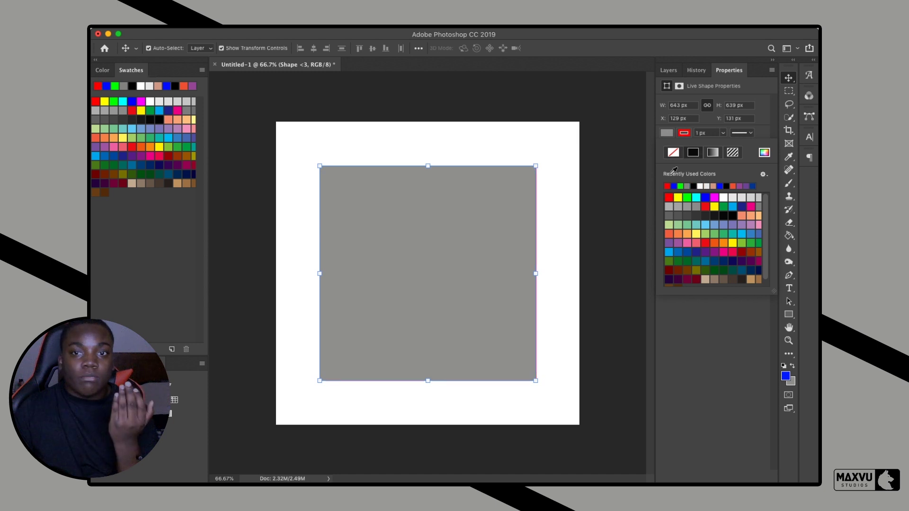
pyautogui.click(669, 135)
pyautogui.click(668, 136)
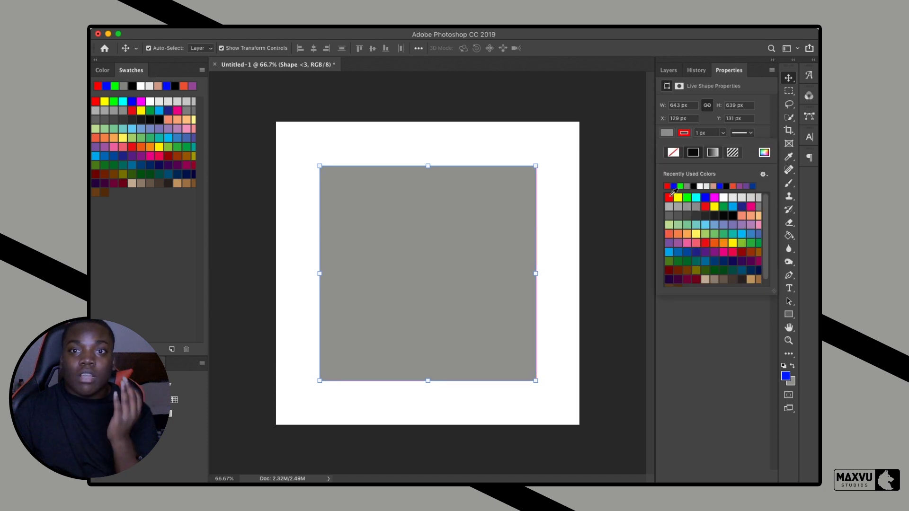
pyautogui.click(668, 197)
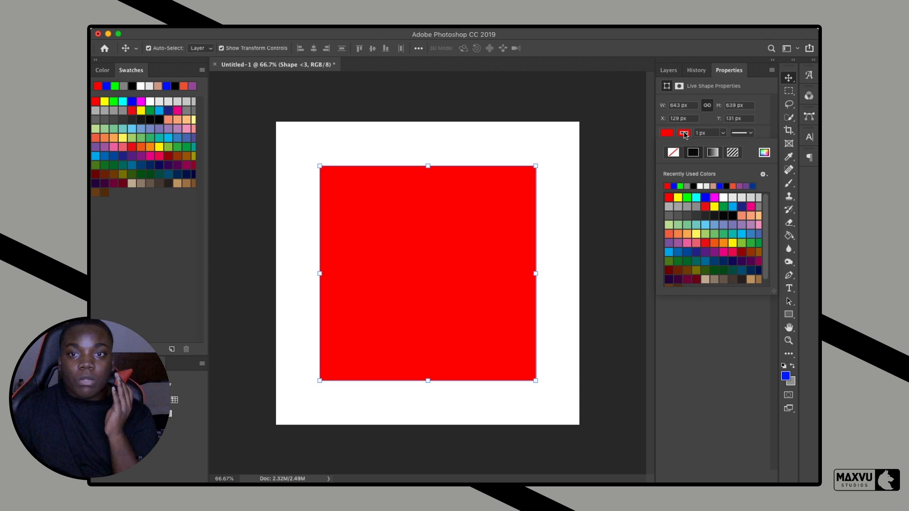
pyautogui.click(694, 186)
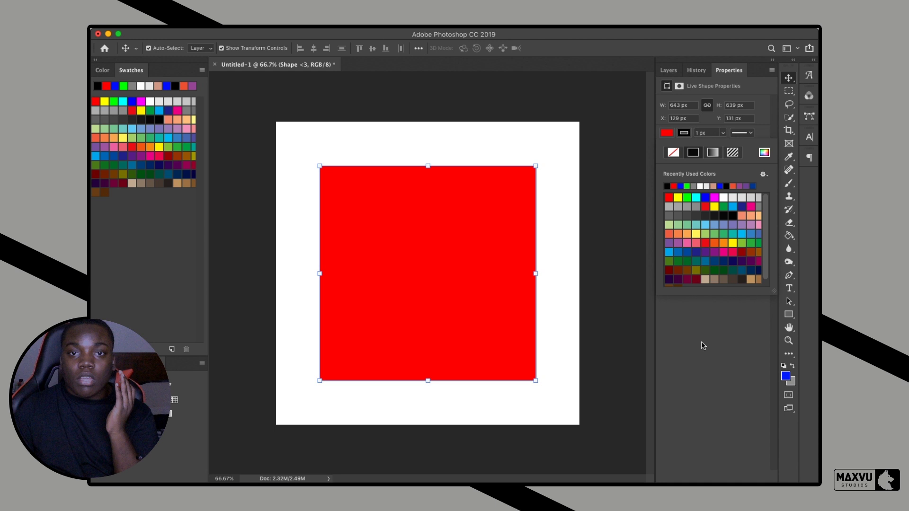
pyautogui.click(701, 343)
pyautogui.click(699, 134)
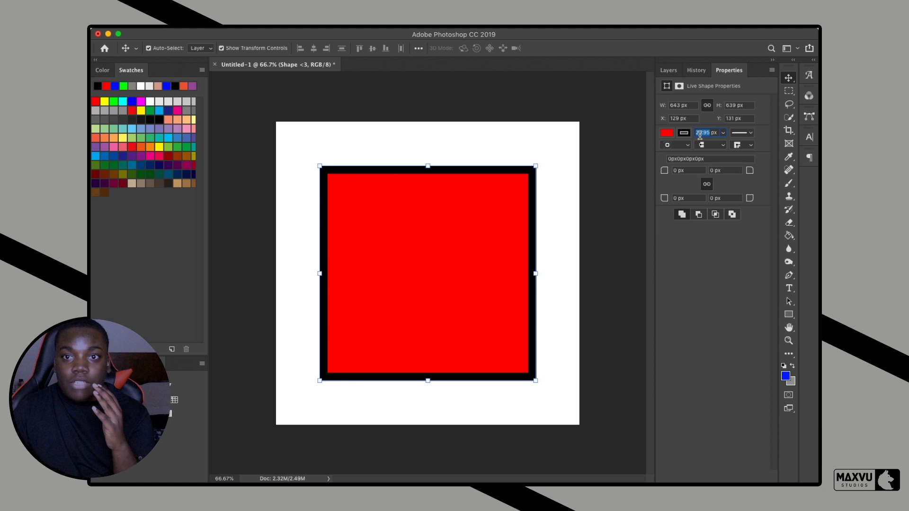
# Set the black stroke width to 25 px and choose a dashed stroke style
pyautogui.write('25')
pyautogui.press('Return')
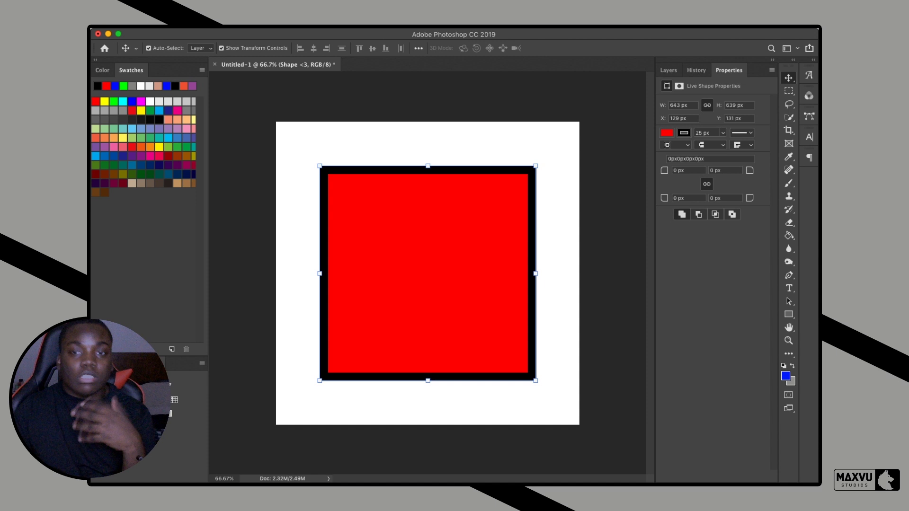
pyautogui.click(741, 133)
pyautogui.click(686, 181)
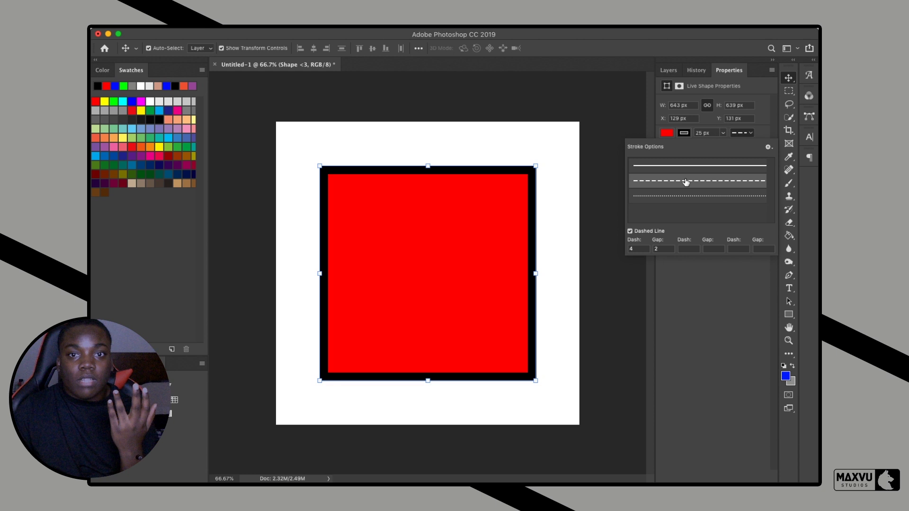
# Close the stroke options, deselect the shape, and set its border to dashed, leaving it plain red
pyautogui.click(617, 131)
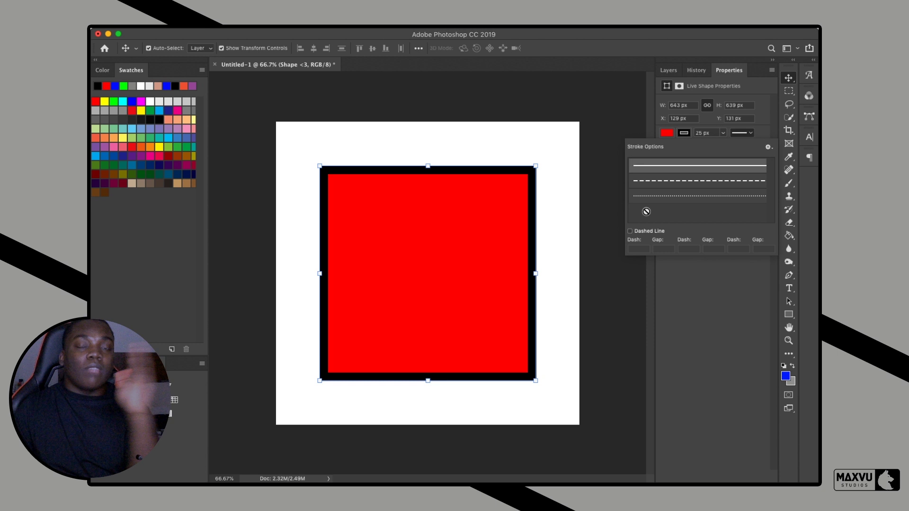
pyautogui.click(654, 183)
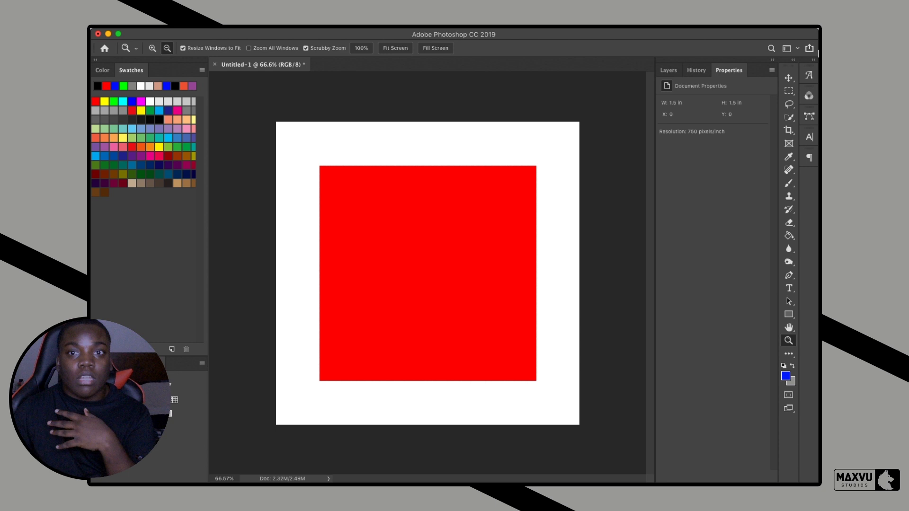
pyautogui.press('v')
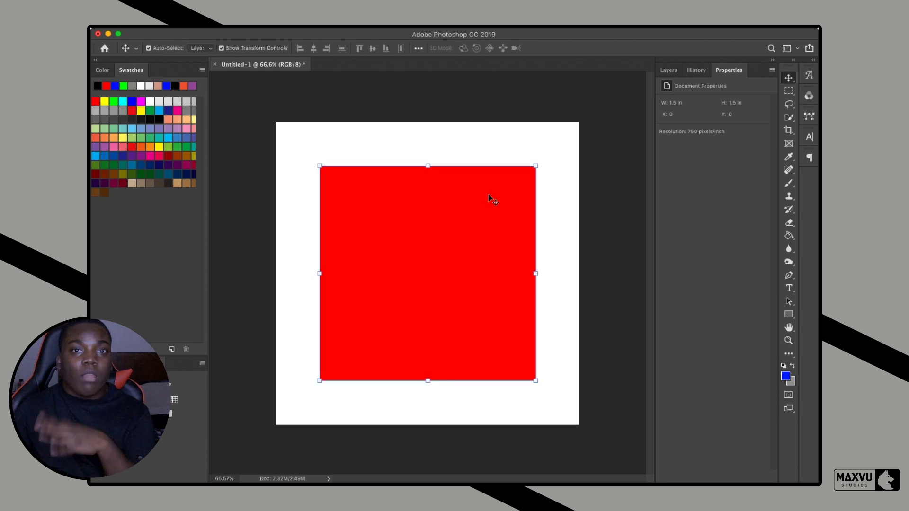
# Select the red square and its top-left corner radius field in Properties
pyautogui.click(490, 198)
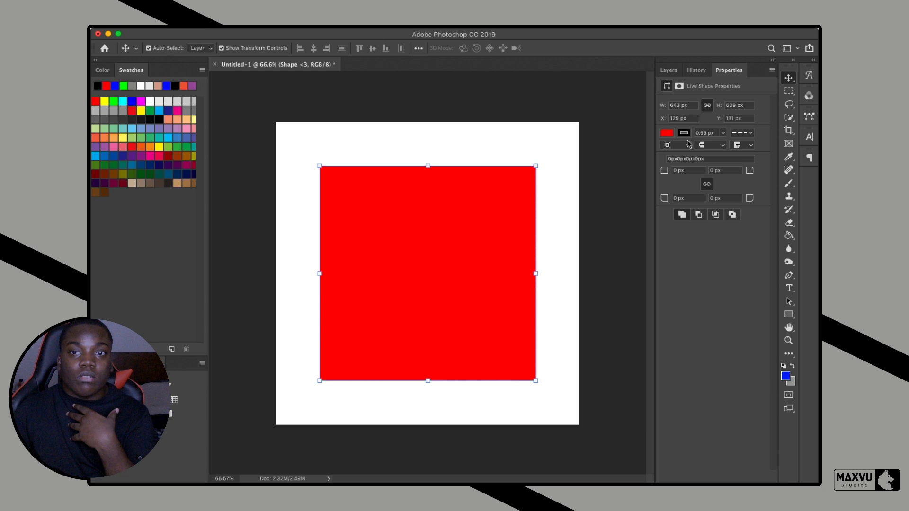
pyautogui.click(685, 170)
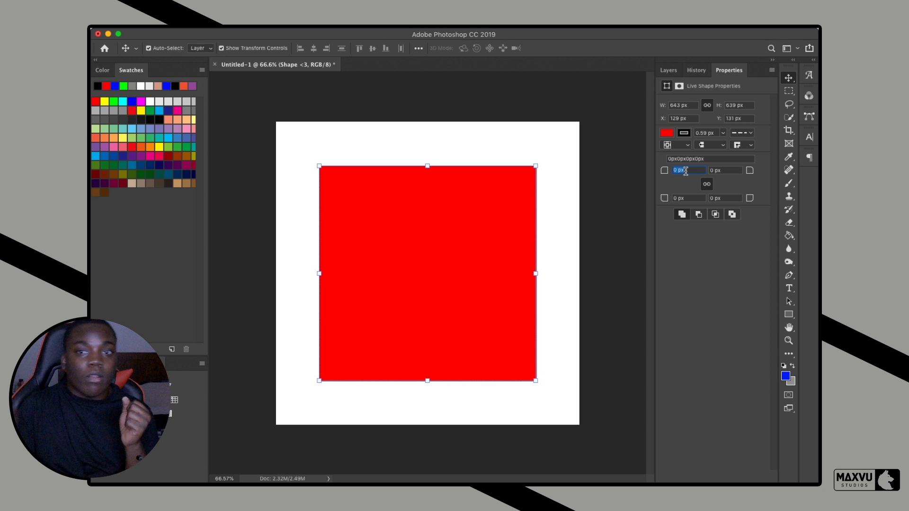
# Apply a 25 px radius to all corners, check the result, and reselect the square
pyautogui.write('25')
pyautogui.press('Return')
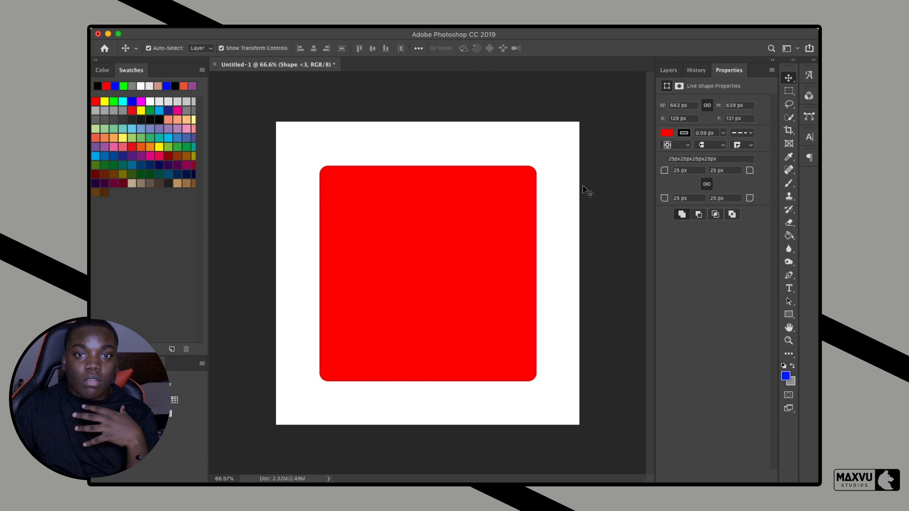
pyautogui.click(587, 192)
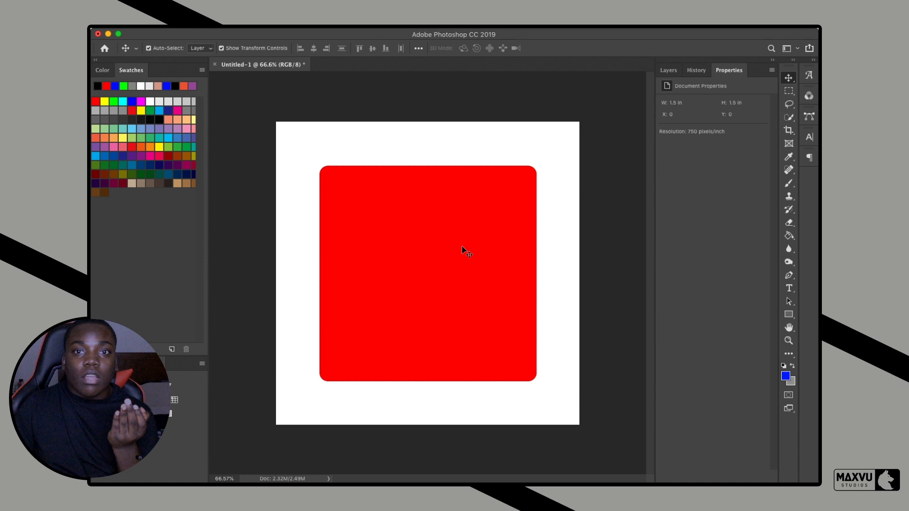
pyautogui.click(345, 372)
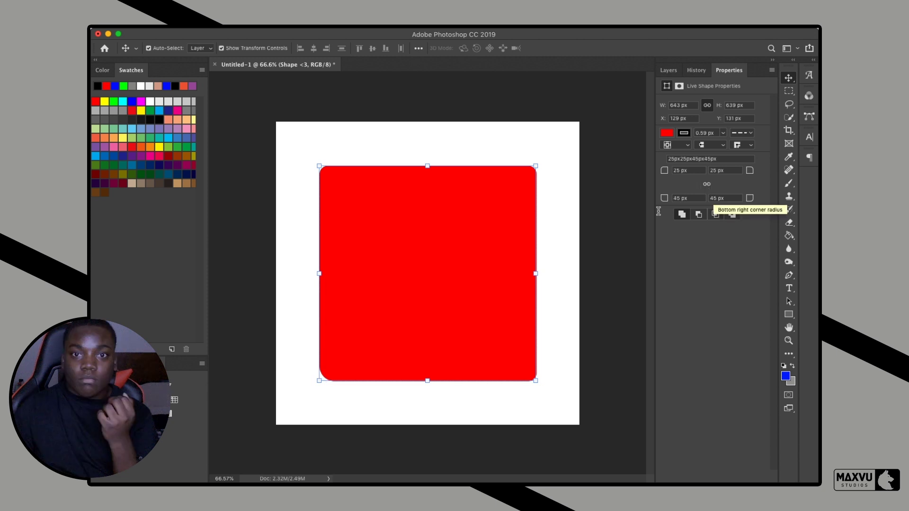
# Inspect the corners deselected, then reselect the square and select its combined corner radius text
pyautogui.click(320, 379)
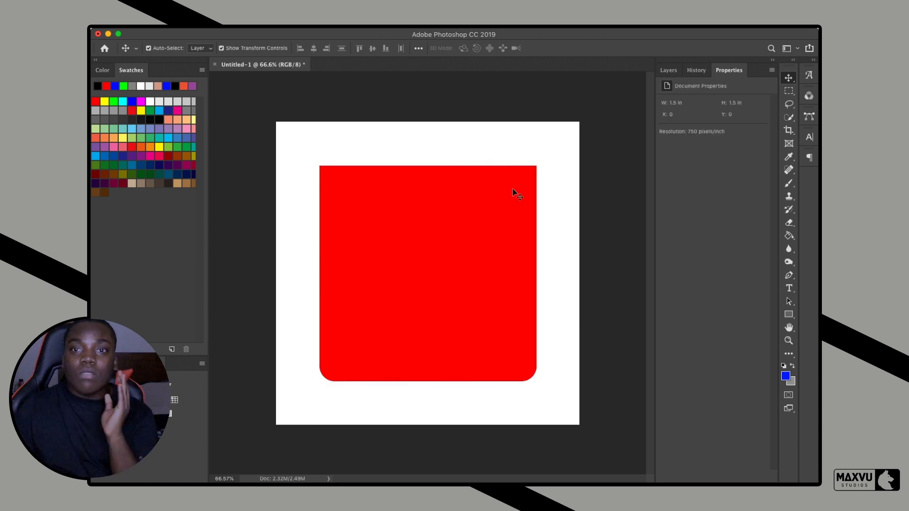
pyautogui.click(516, 194)
pyautogui.click(712, 159)
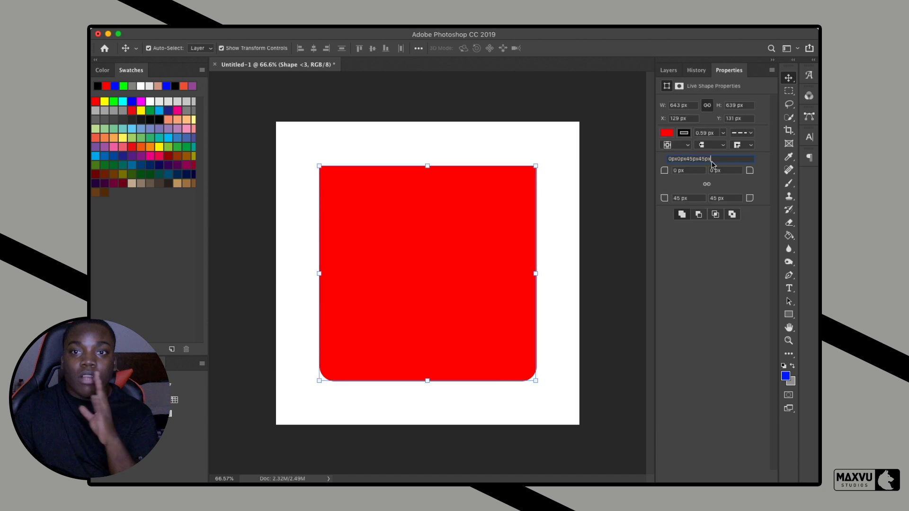
pyautogui.doubleClick(712, 161)
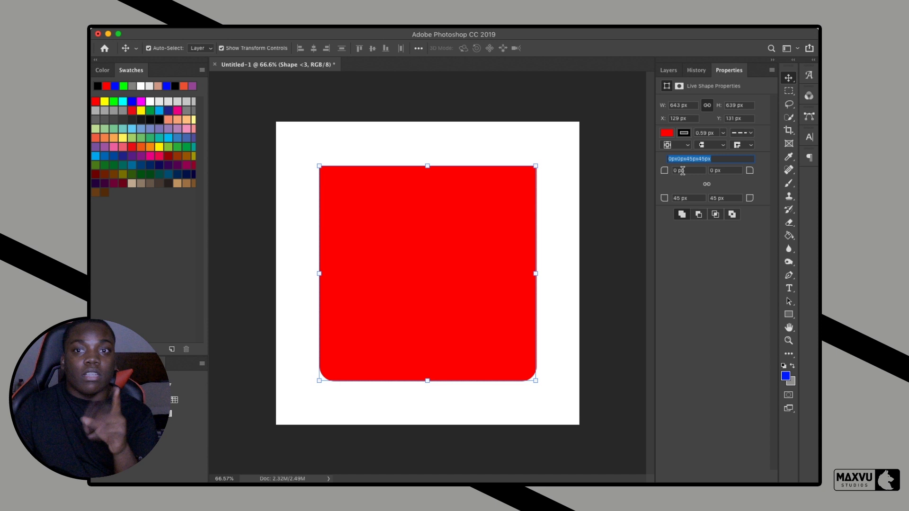